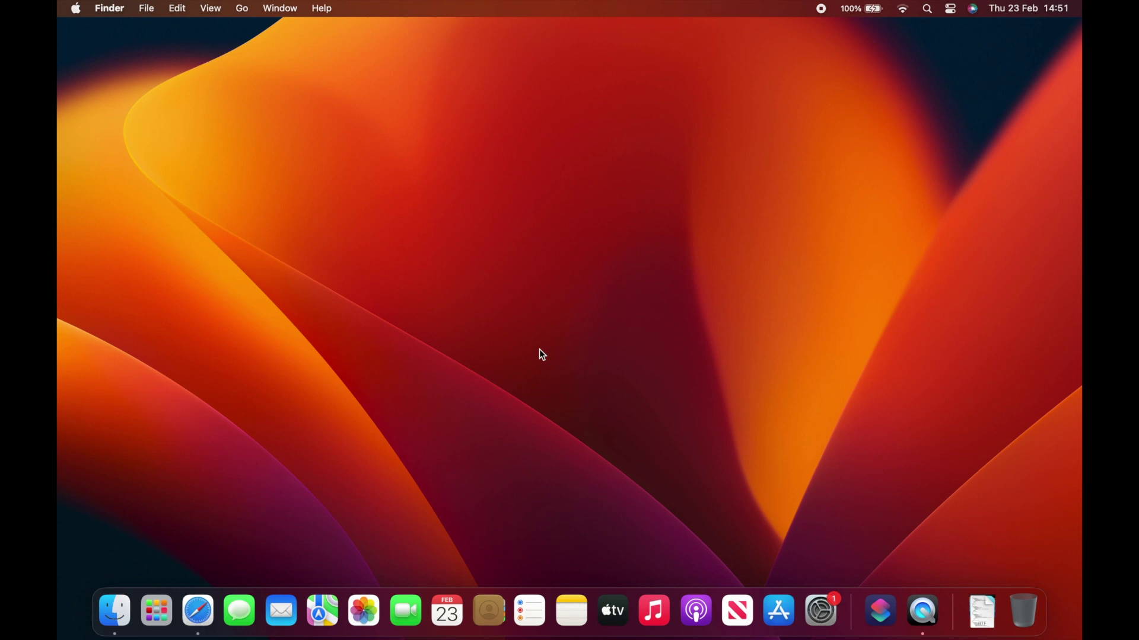
Open the Shortcuts app from Finder's Applications folder.
key(shift+super+a)
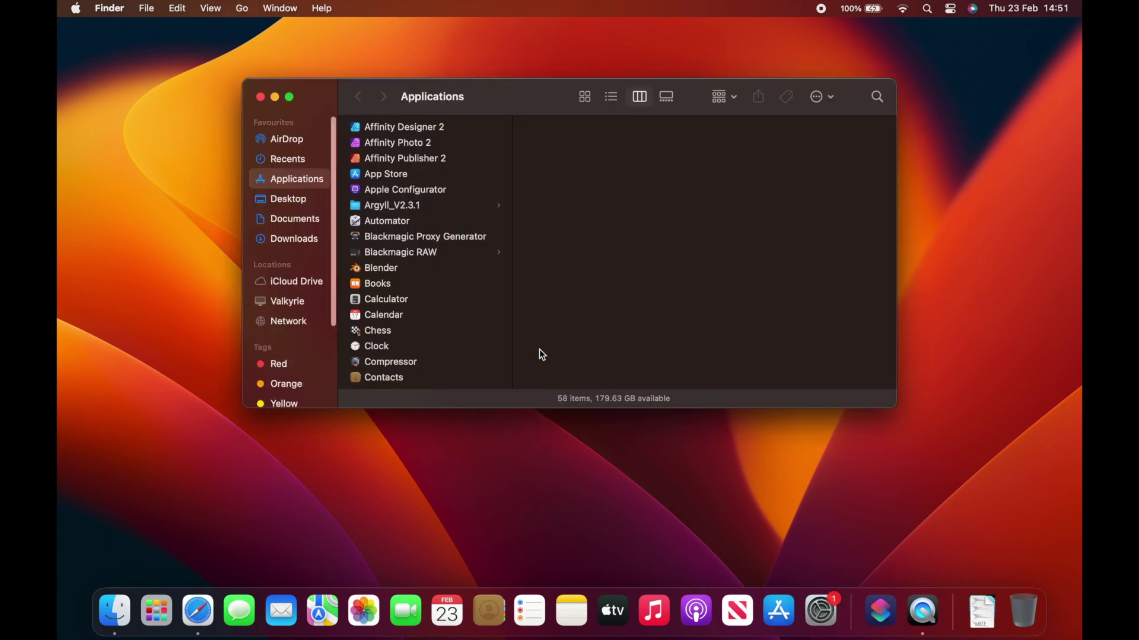
text(safari)
key(Down)
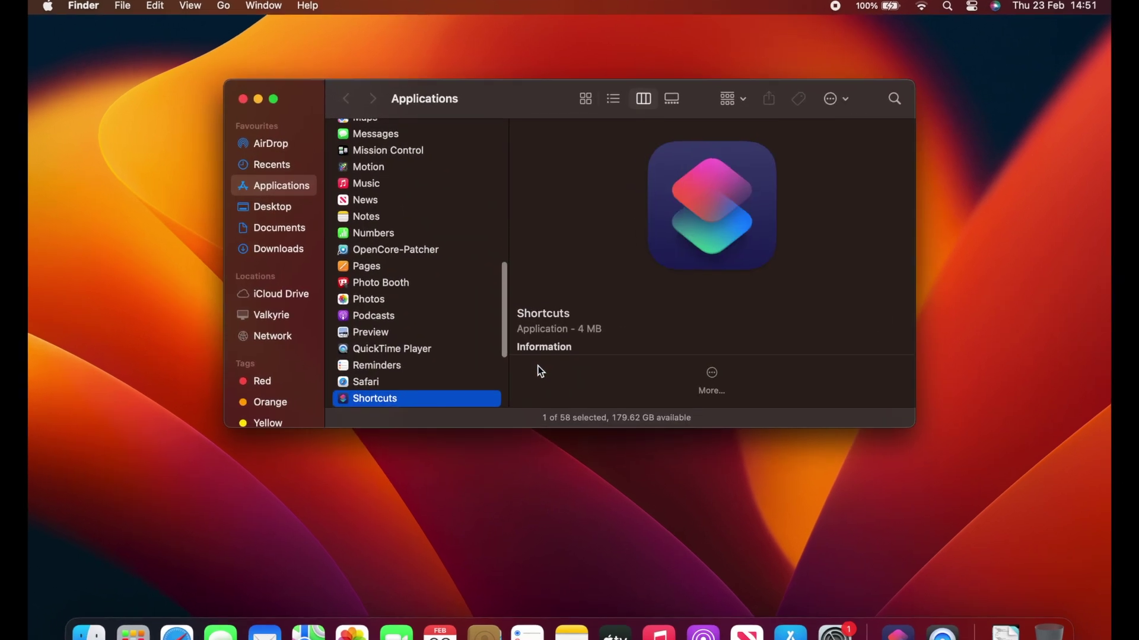
key(super+o)
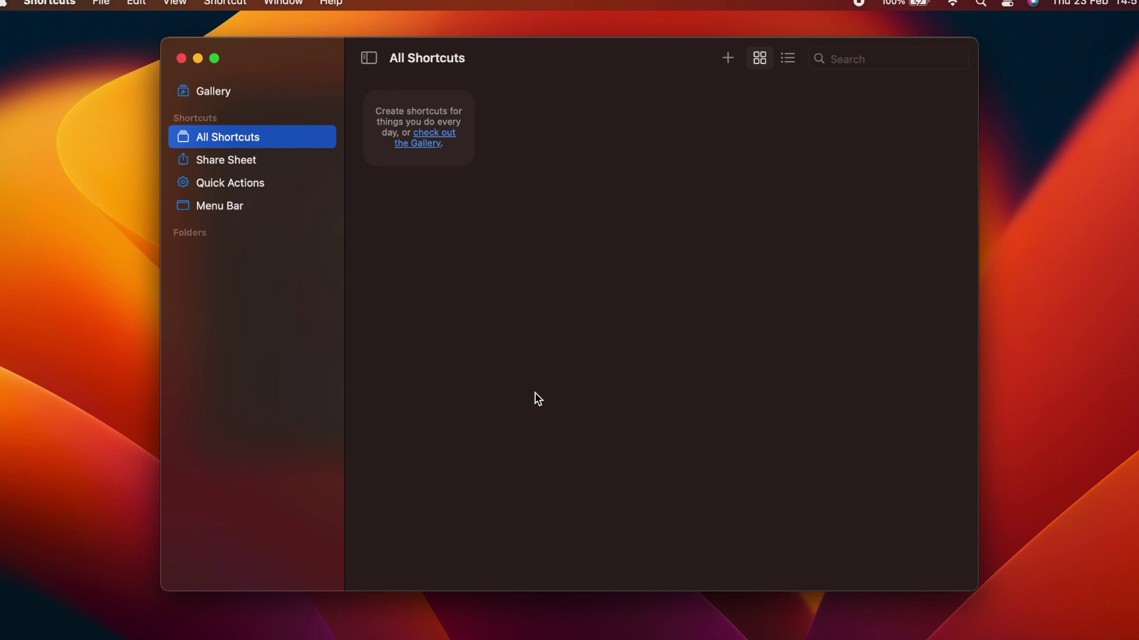
Create a new blank shortcut and name it 'New Event'.
click(728, 58)
drag(688, 87, 685, 53)
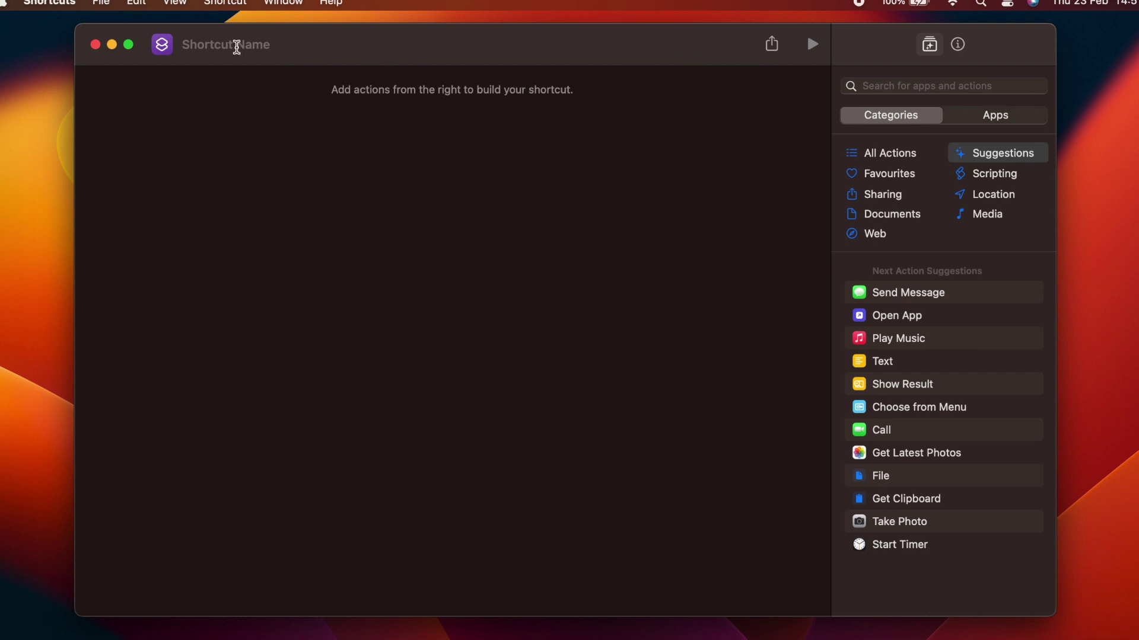
click(236, 45)
text(New )
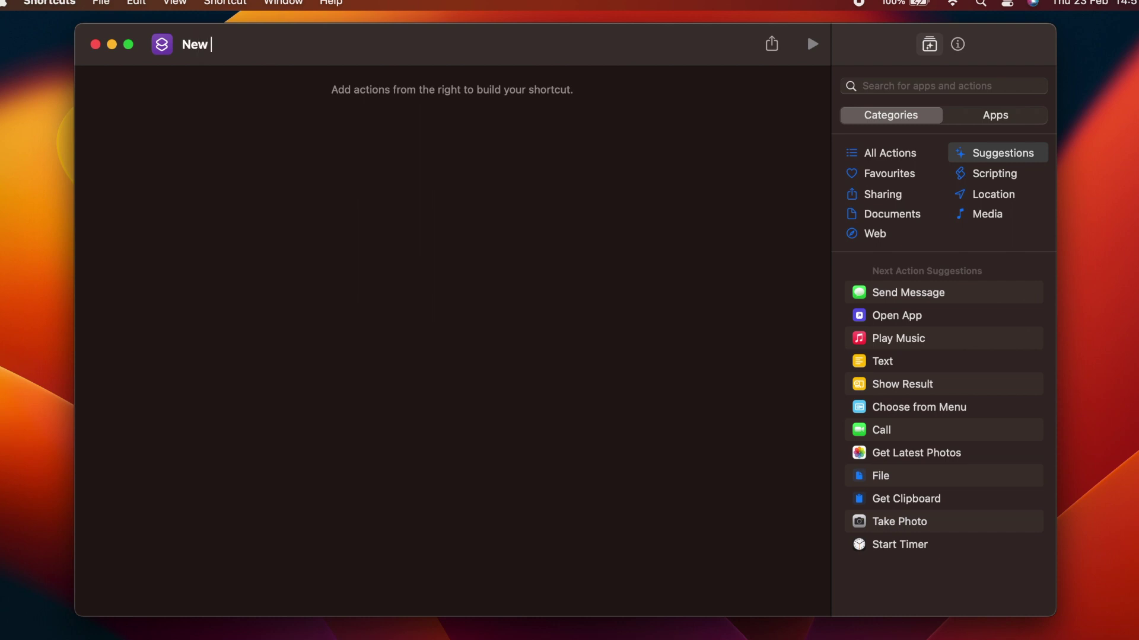
text(Event)
Give the shortcut a green calendar-plus icon.
click(163, 49)
scroll(212, 284, down, 15)
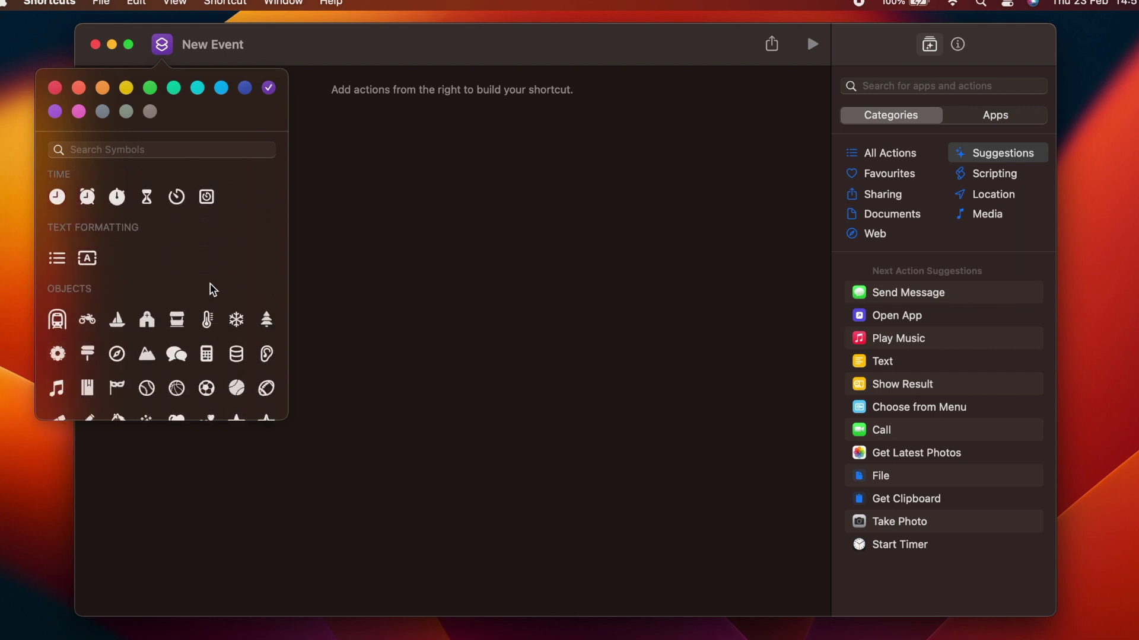
scroll(212, 285, down, 20)
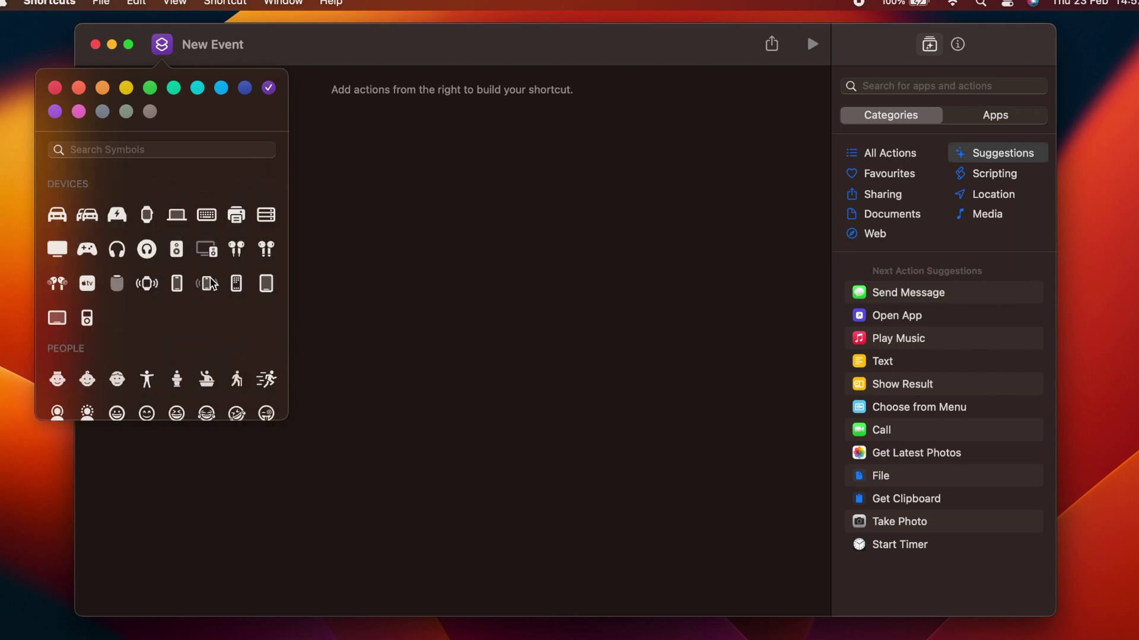
scroll(212, 284, down, 20)
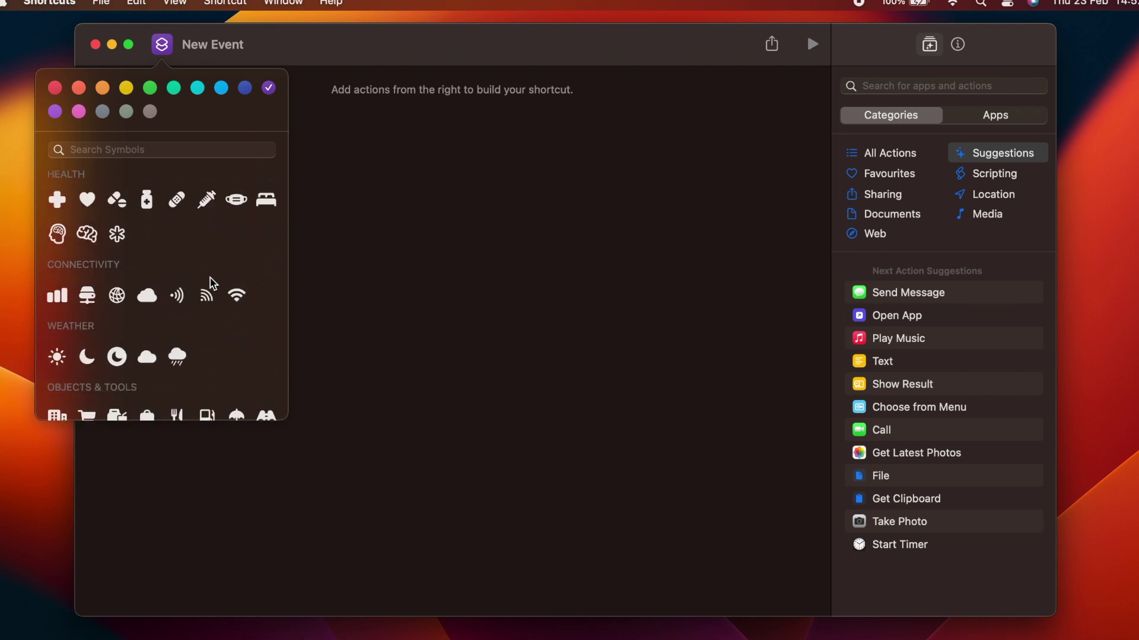
scroll(211, 285, down, 5)
click(57, 357)
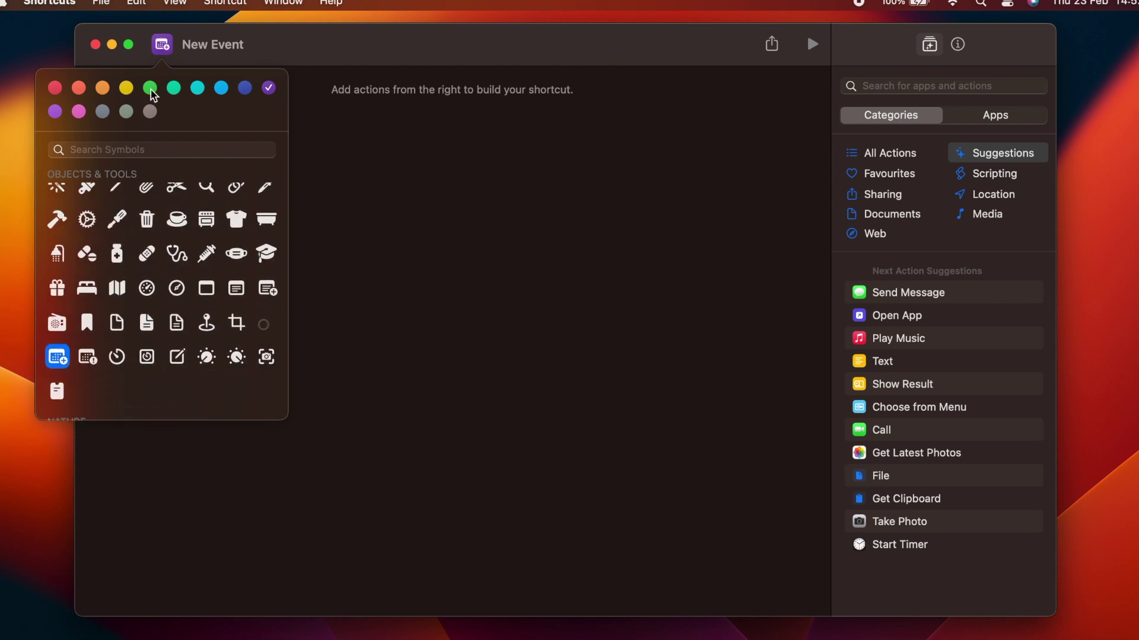
click(150, 88)
click(268, 45)
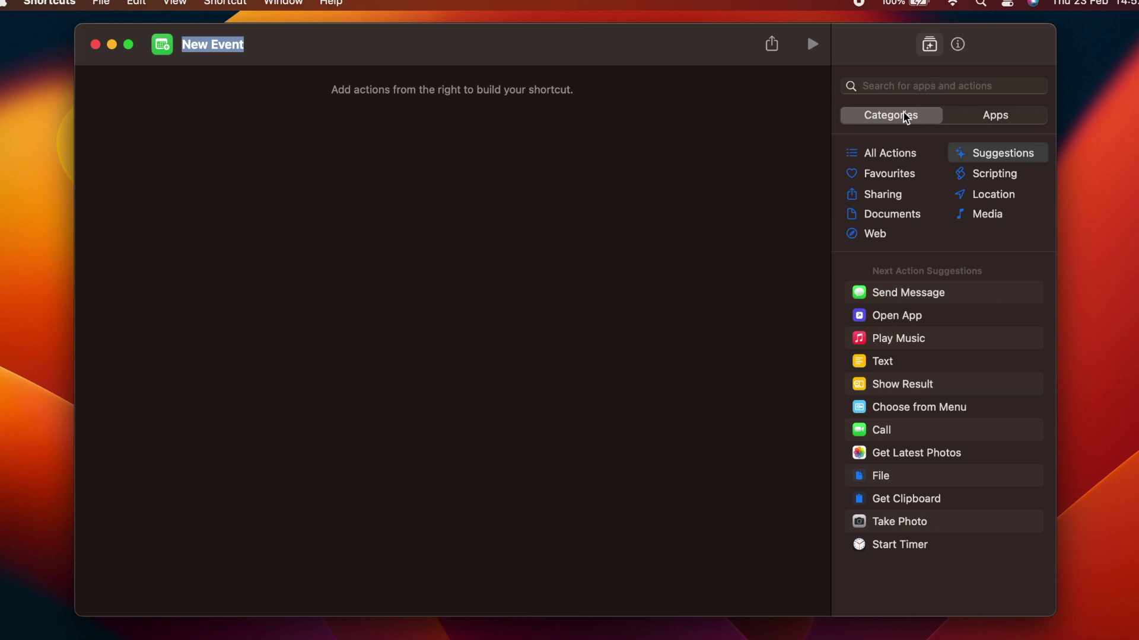
List the Calendar app's actions under Apps and select Add New Event.
click(966, 116)
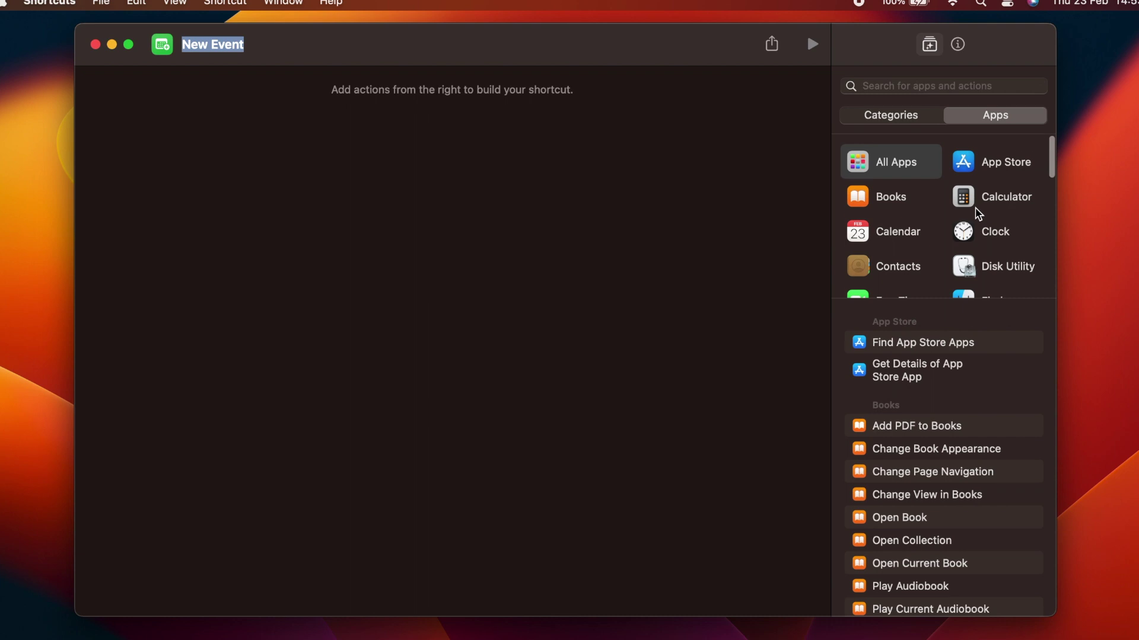
scroll(977, 214, down, 1)
click(918, 196)
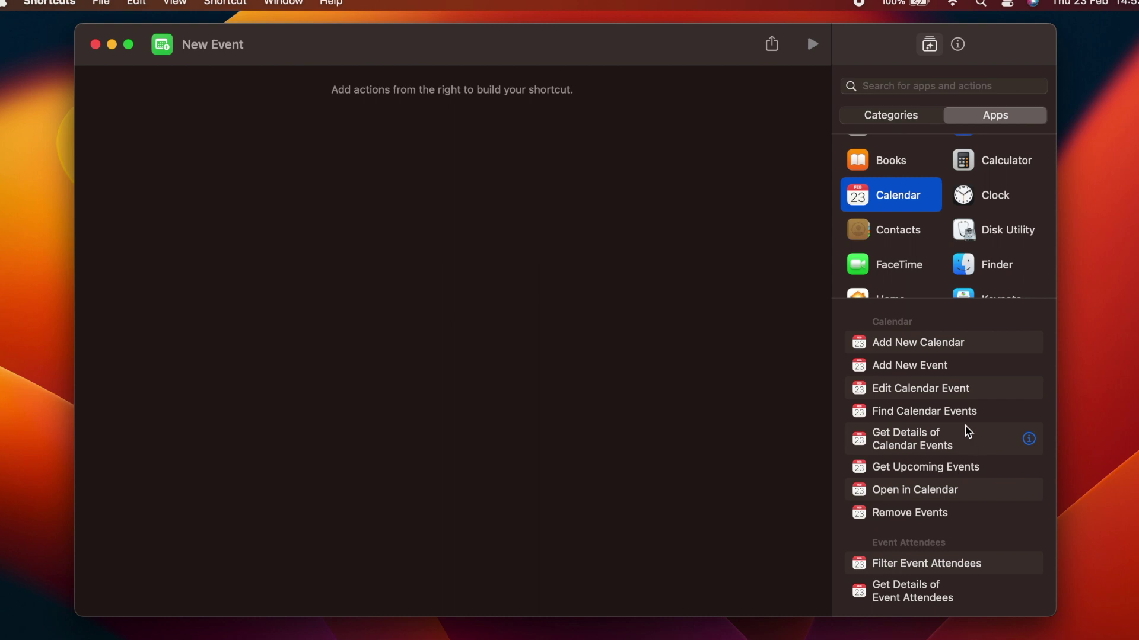
click(938, 370)
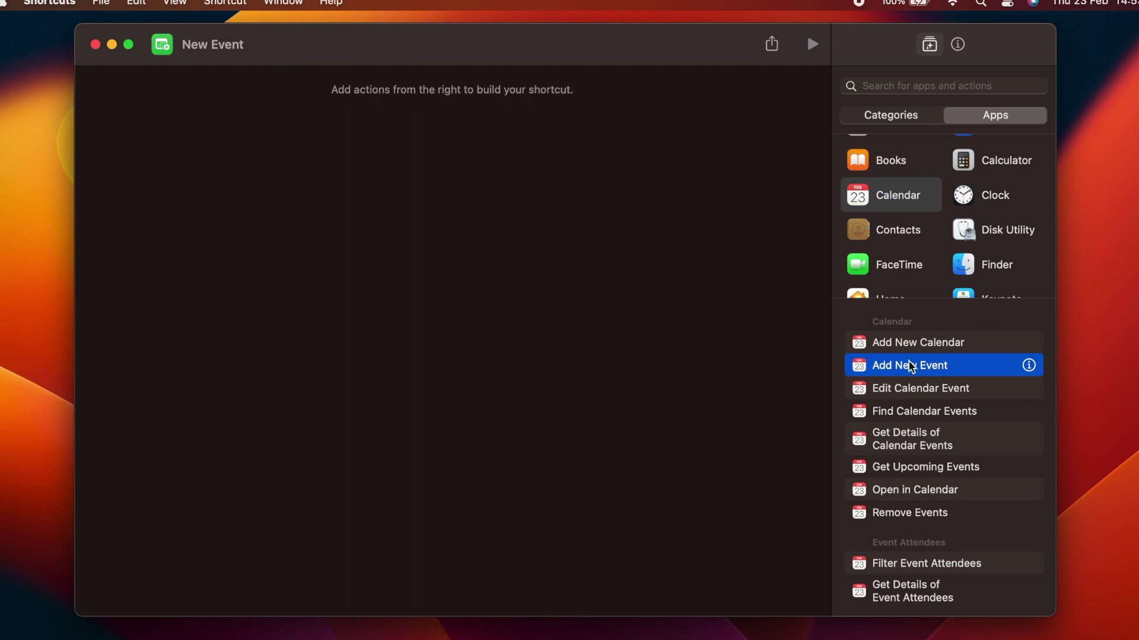
Add the Add New Event action, running from tomorrow at midday to 1 pm.
drag(910, 368, 595, 348)
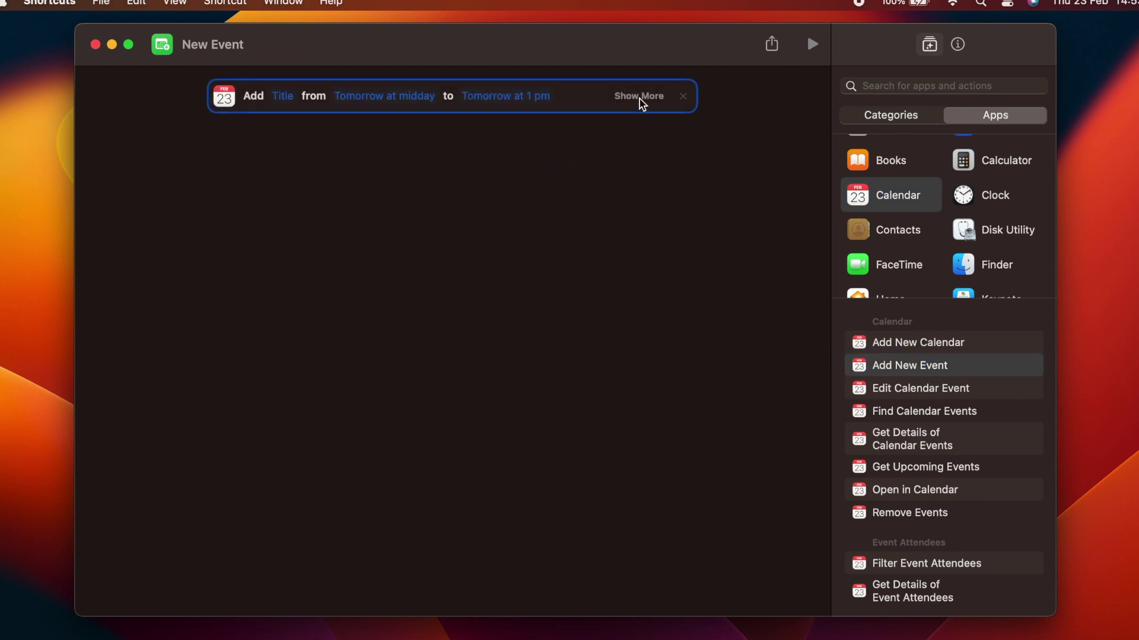
click(641, 97)
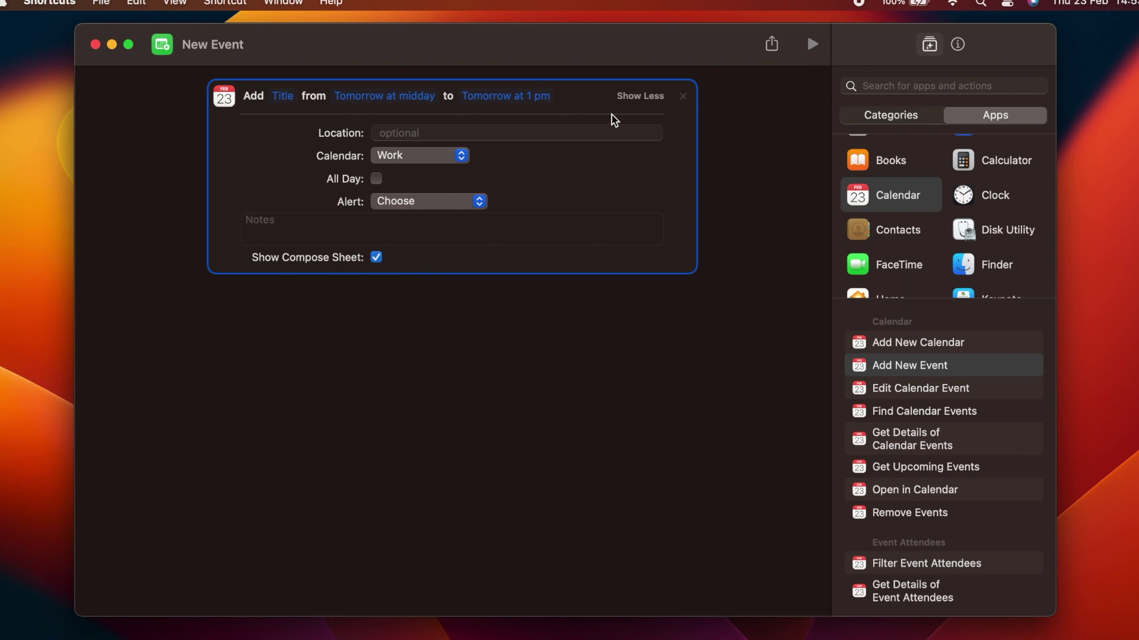
click(643, 100)
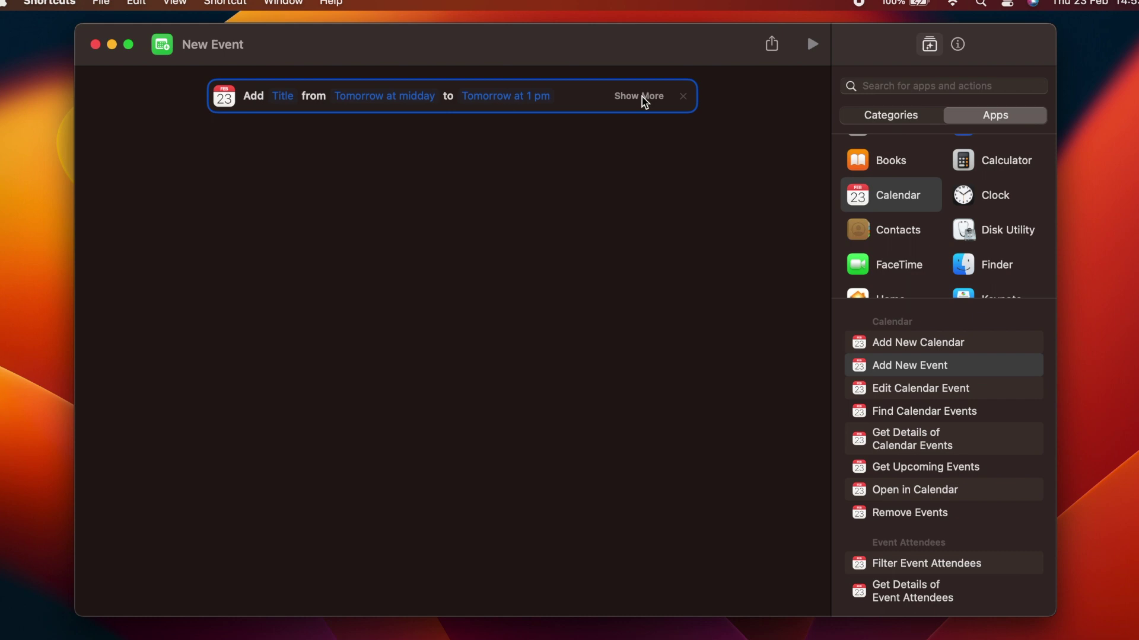
Assign the keyboard shortcut ⌥⇧⌘C to New Event in its details settings.
click(957, 46)
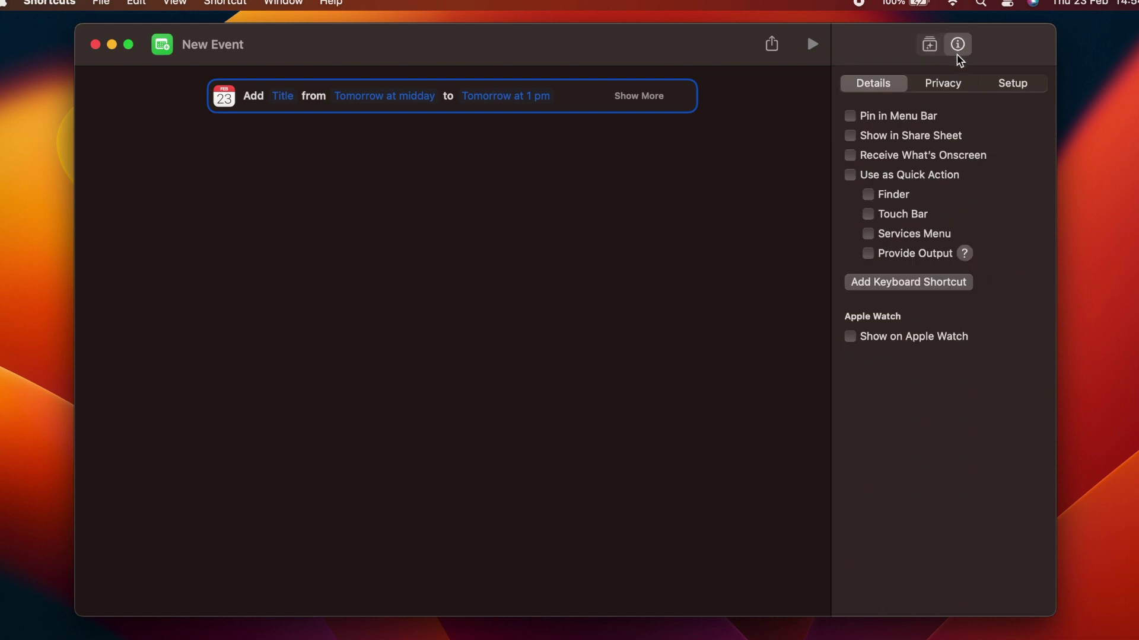
click(909, 283)
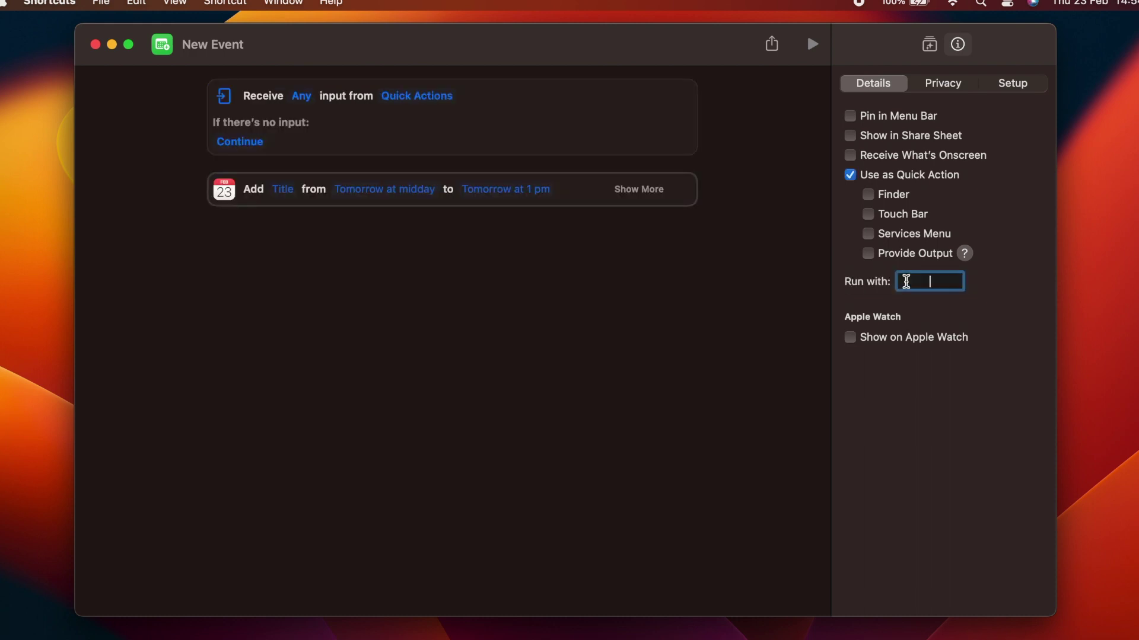
key(super)
key(alt+shift+super+c)
Search actions for 'notifi' and place Show Notification below the event action.
click(929, 45)
click(921, 86)
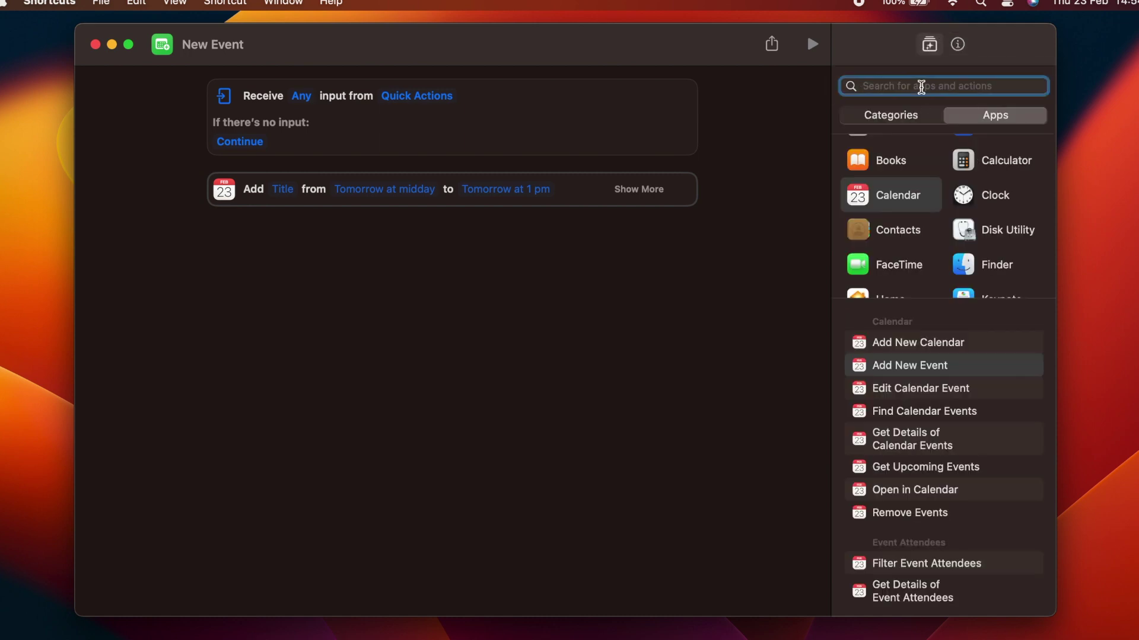
text(notifi)
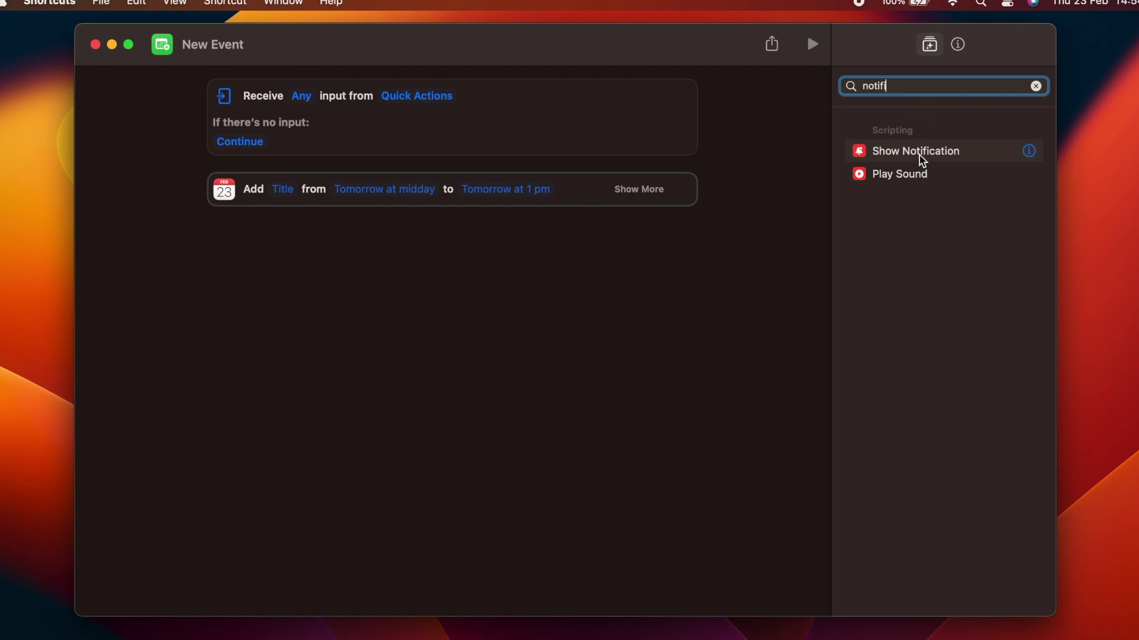
drag(919, 158, 582, 326)
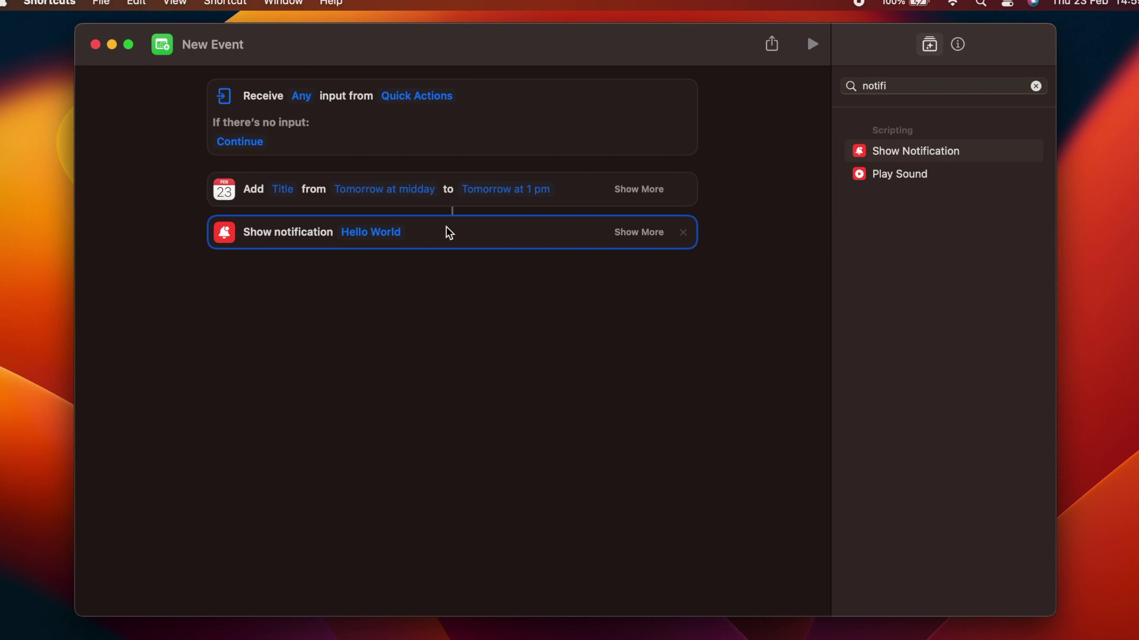
Replace the 'Hello World' message with the New Event variable.
click(386, 233)
key(super+a)
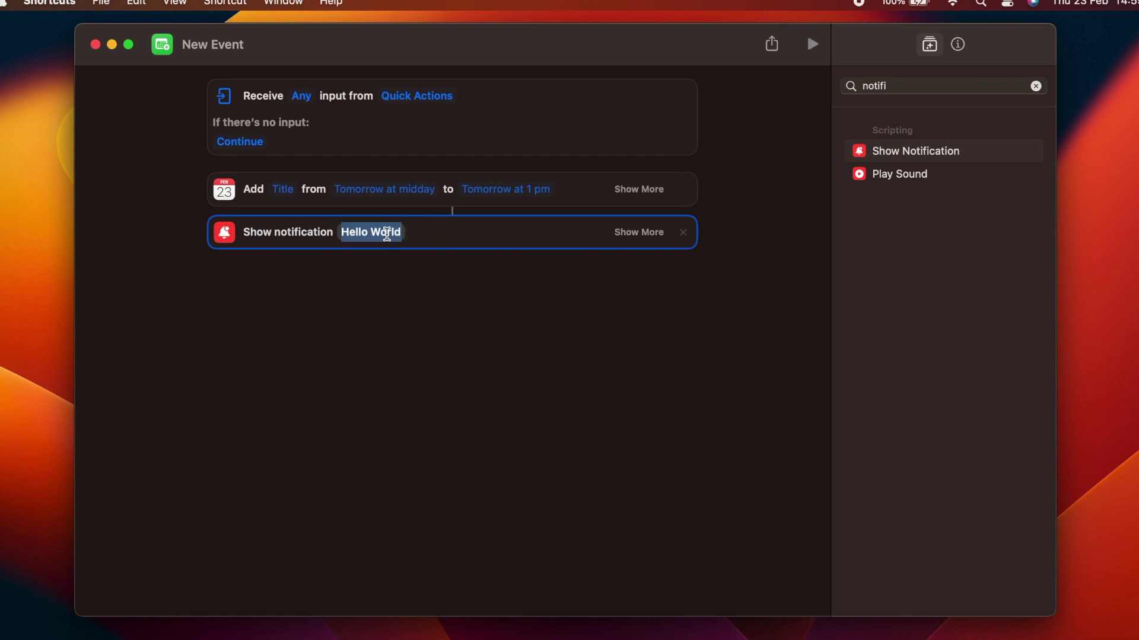
key(BackSpace)
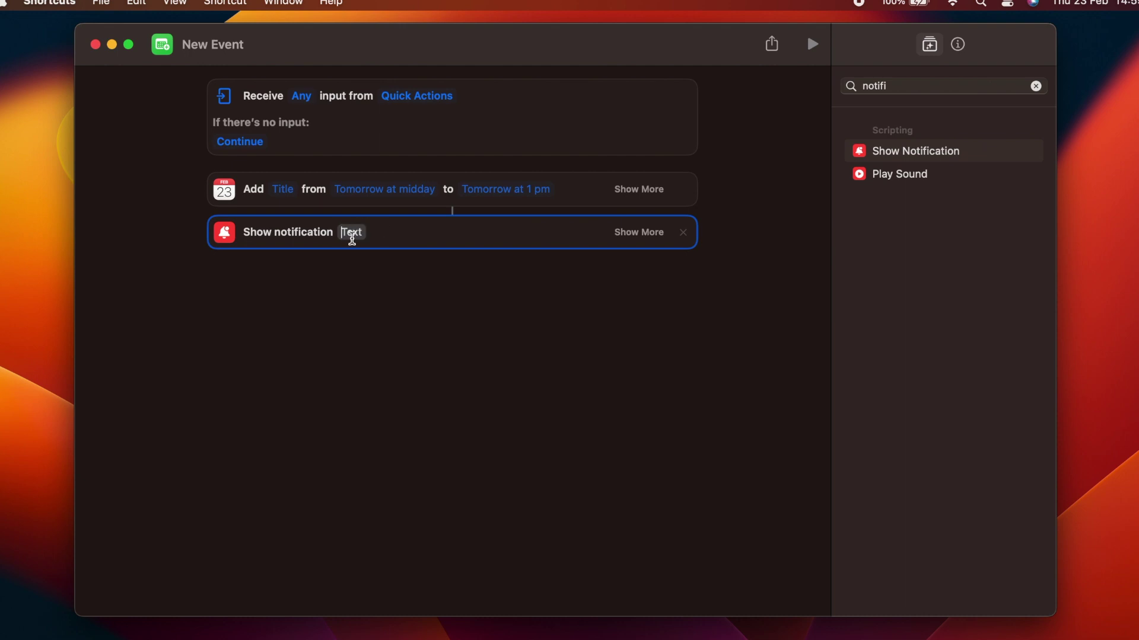
right_click(353, 240)
mouse_move(398, 312)
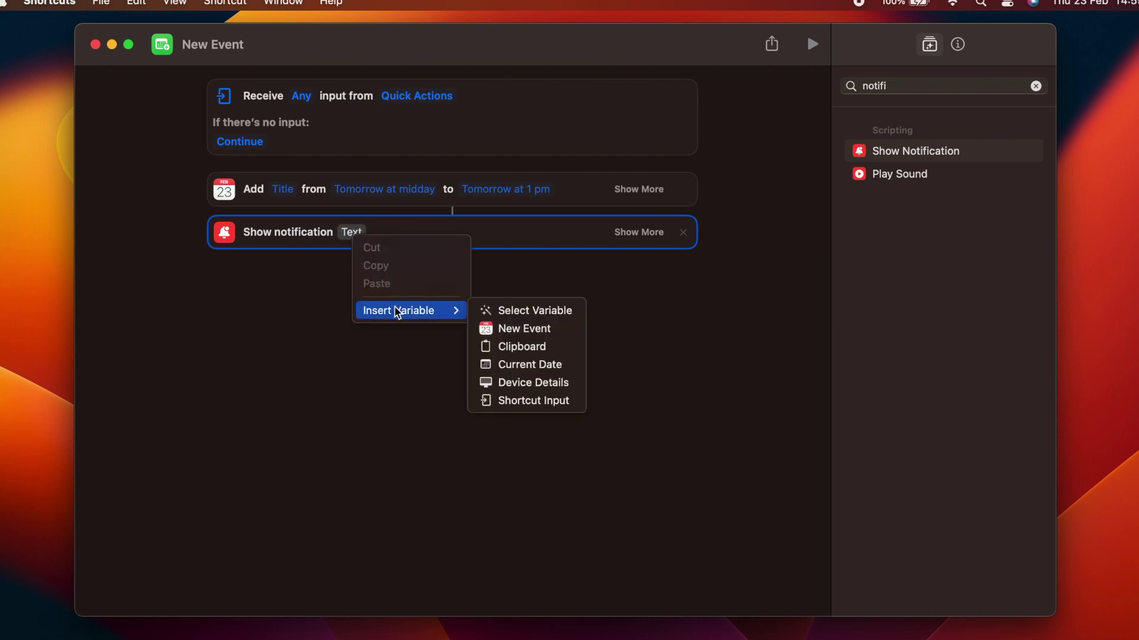
click(503, 330)
Set the inserted variable to show the event's Name.
click(385, 232)
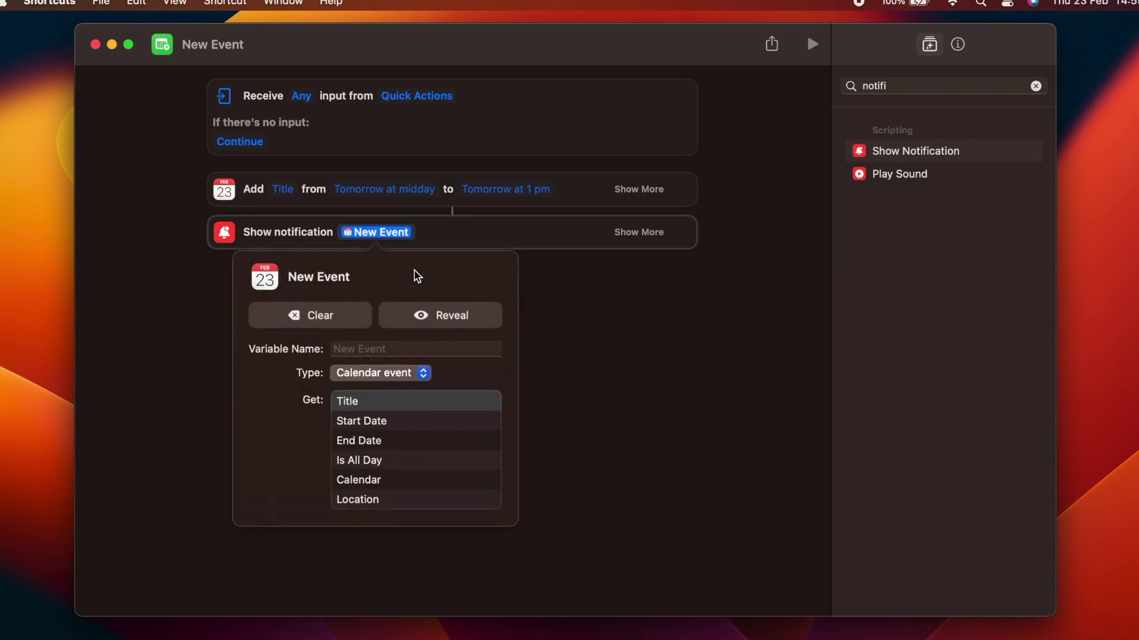
scroll(409, 471, down, 2)
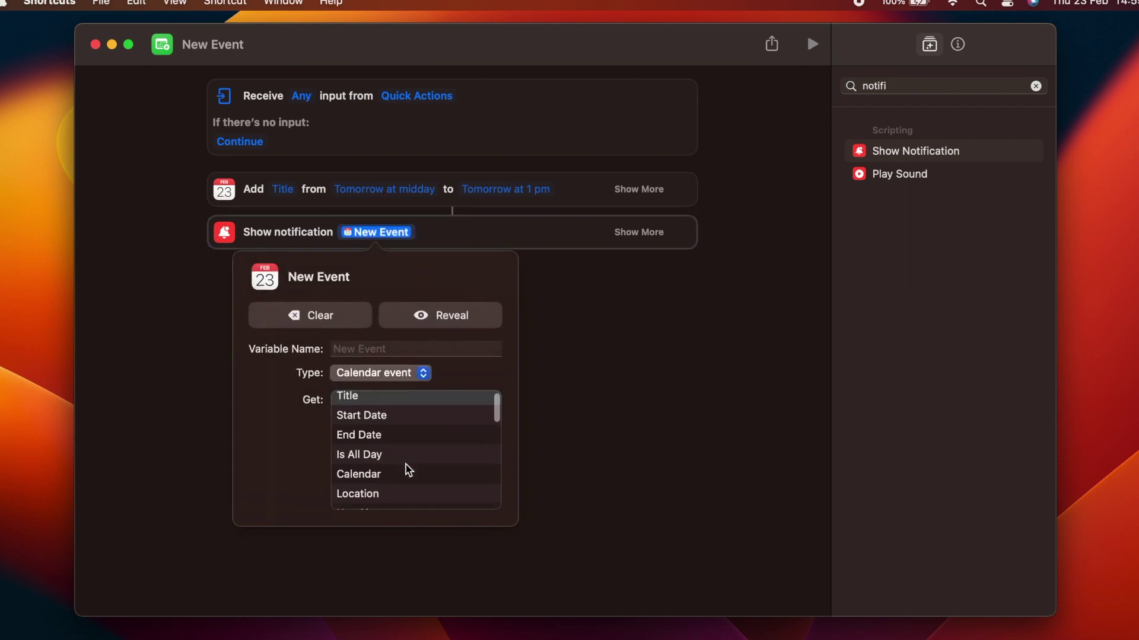
scroll(409, 470, down, 5)
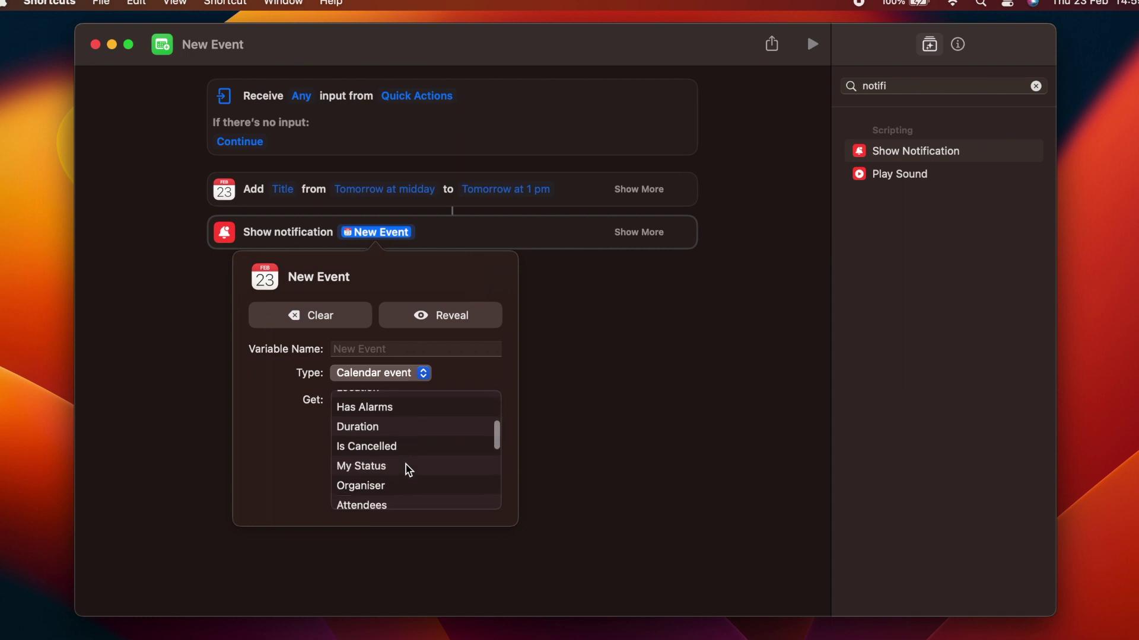
scroll(409, 471, down, 3)
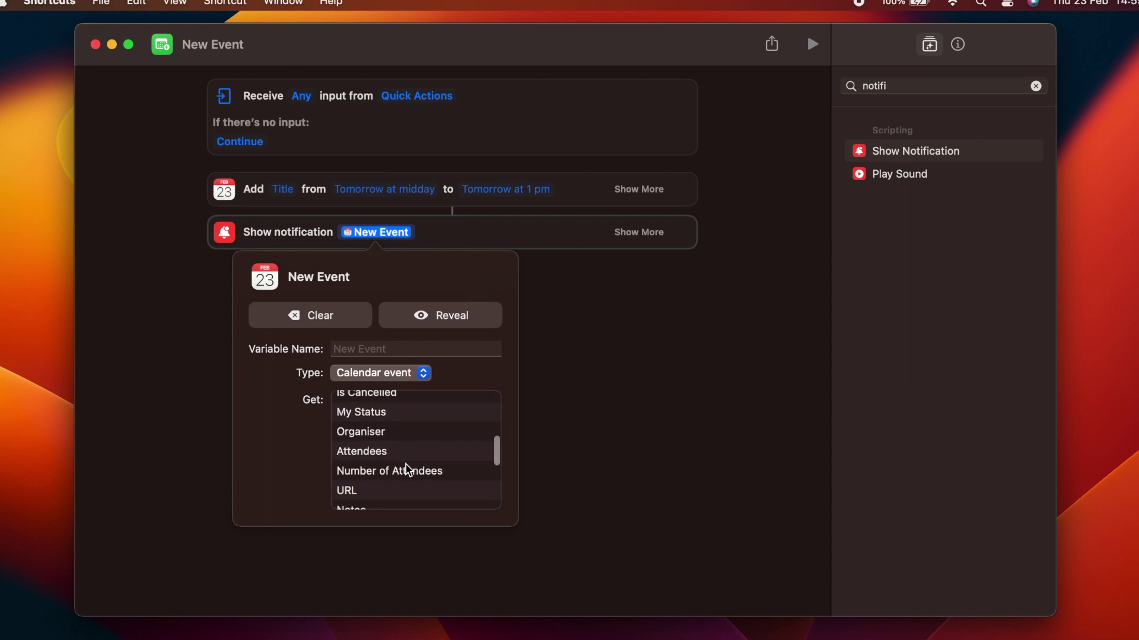
scroll(409, 470, down, 2)
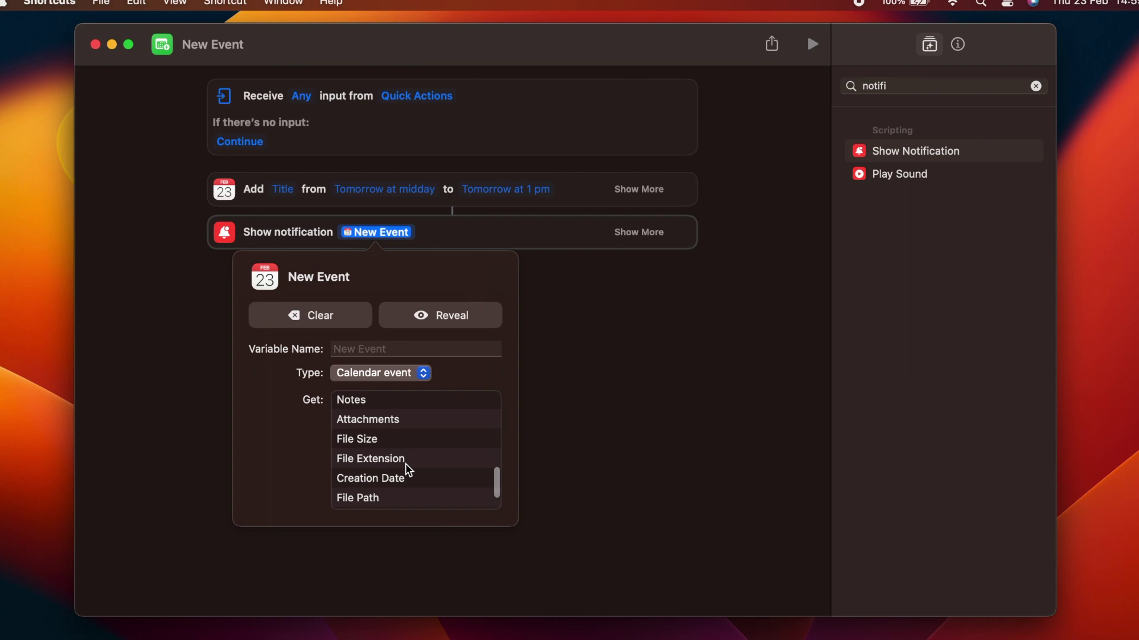
scroll(408, 471, down, 2)
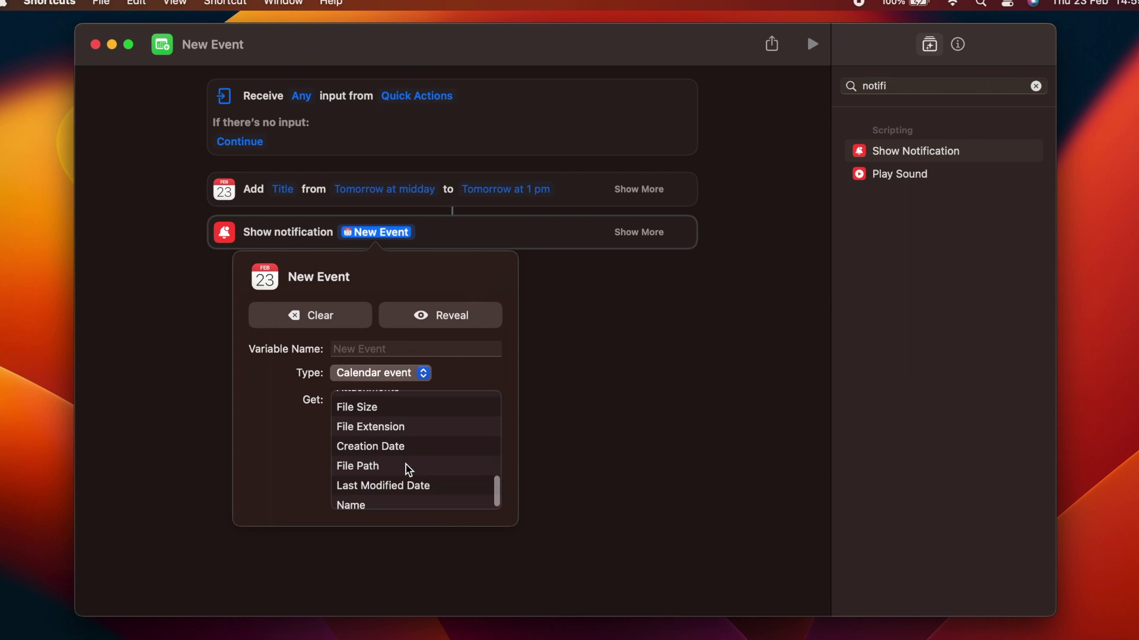
click(399, 504)
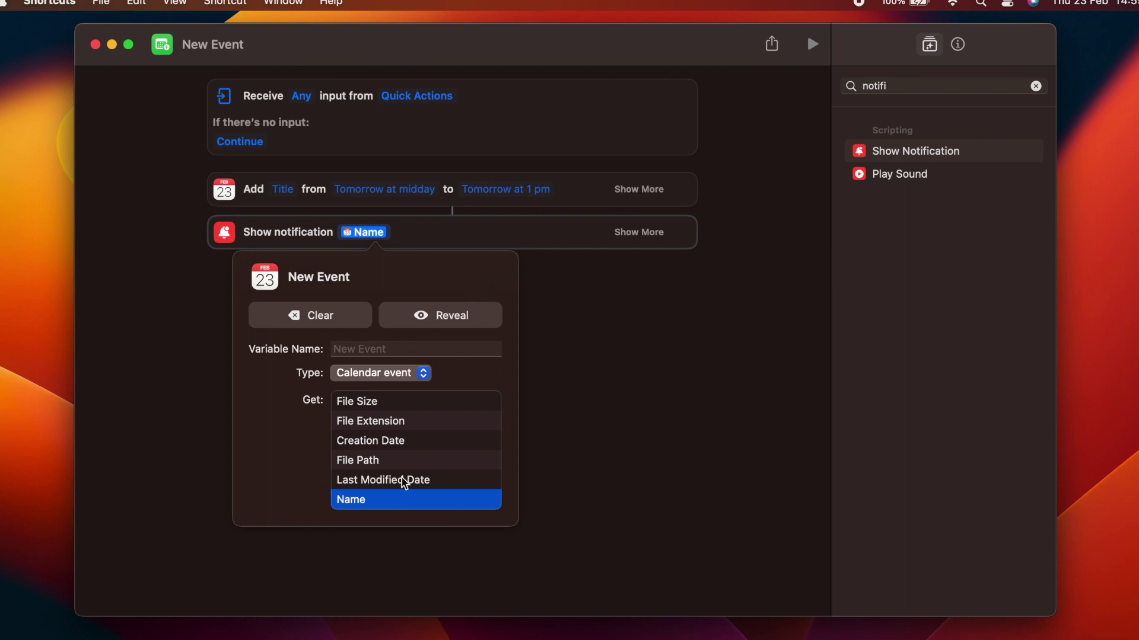
Type 'created in' after Name and insert the event's Calendar variable.
click(419, 240)
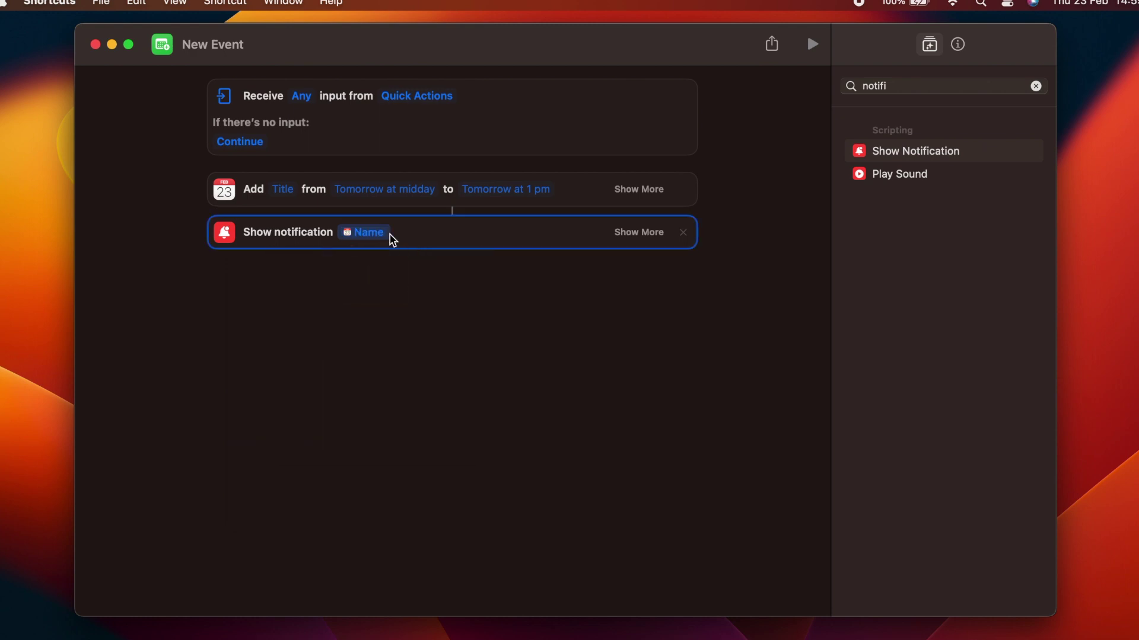
click(407, 233)
text(created in)
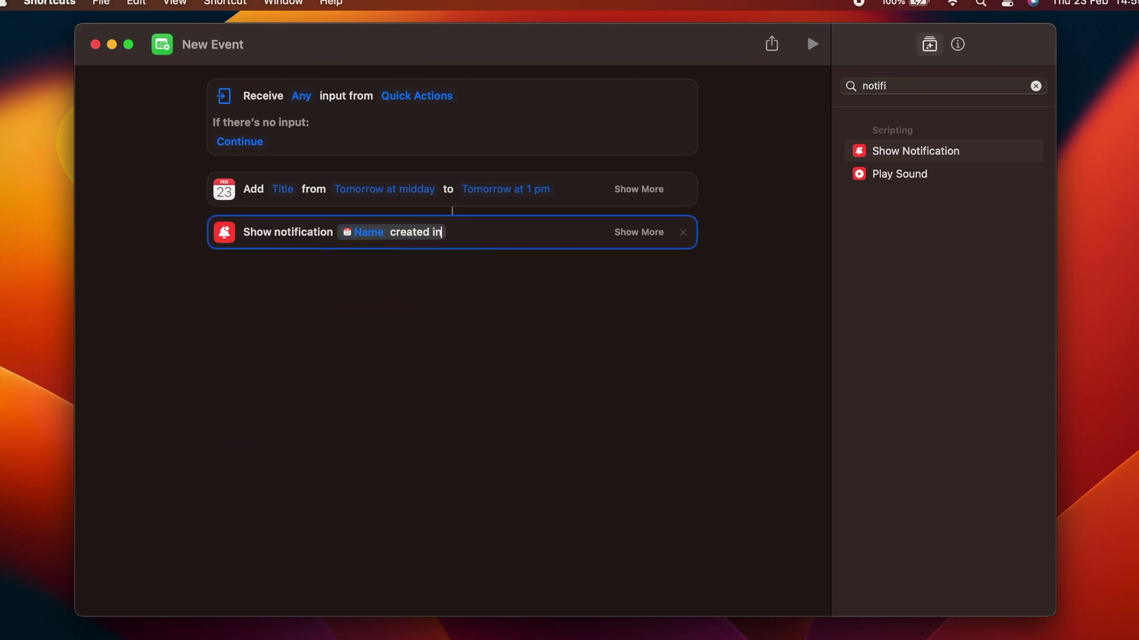
right_click(445, 233)
mouse_move(508, 311)
click(585, 325)
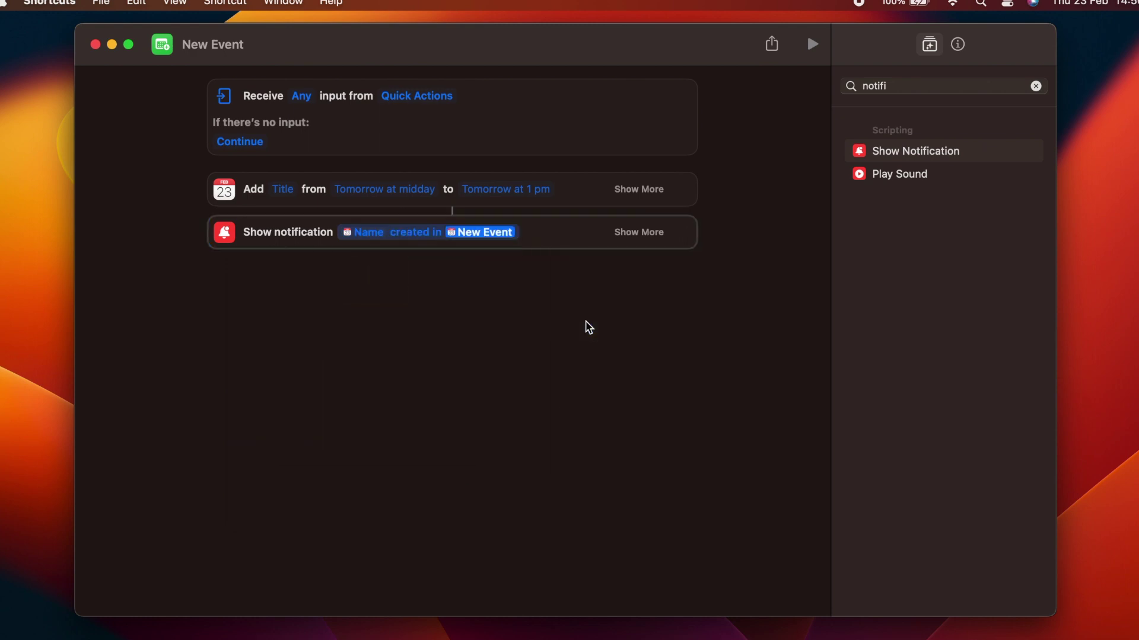
click(457, 479)
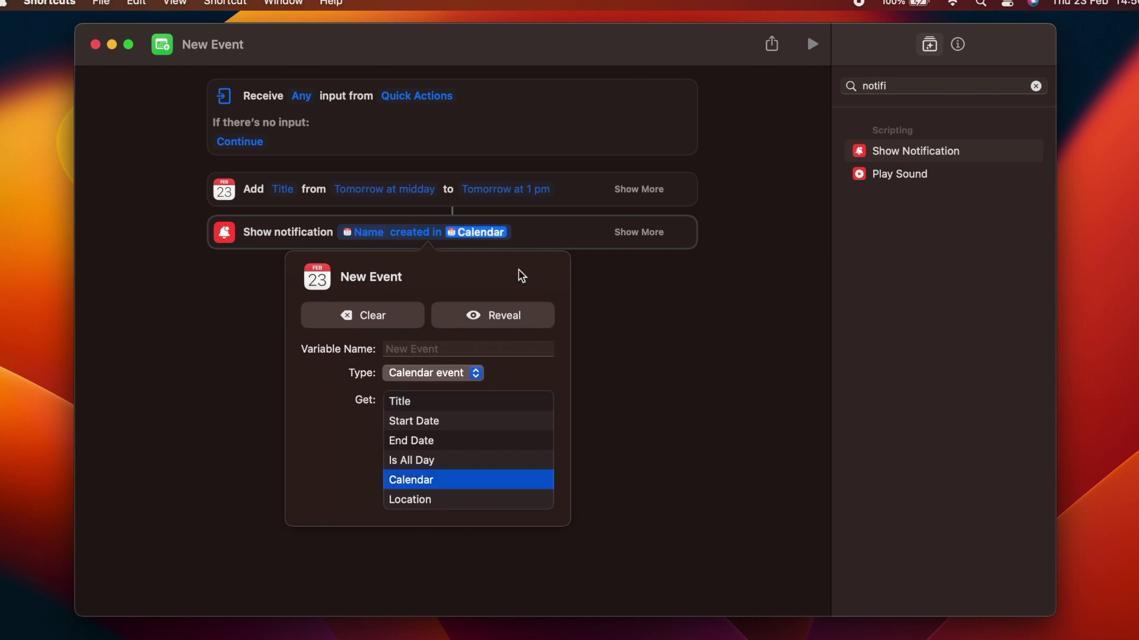
click(512, 238)
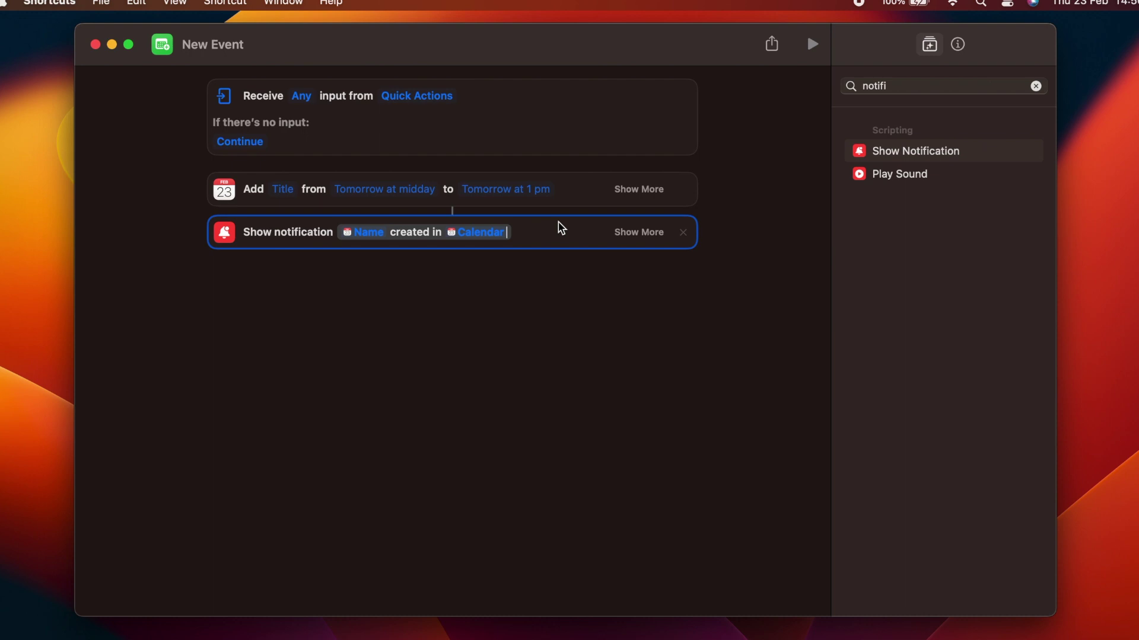
Insert another New Event variable at the end of the message.
right_click(508, 232)
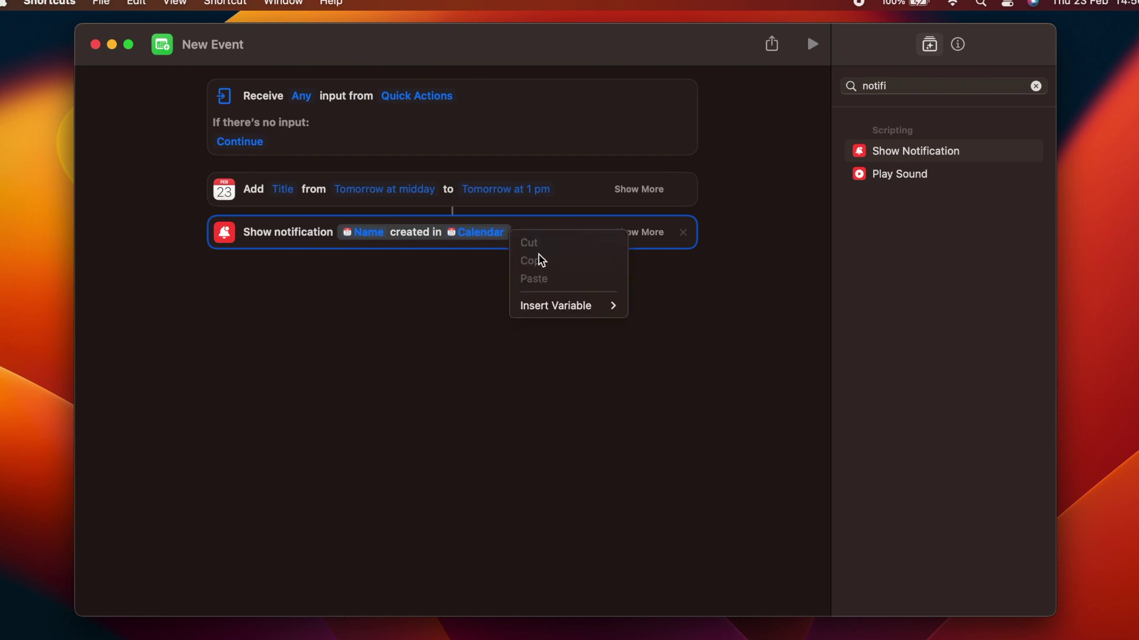
mouse_move(555, 305)
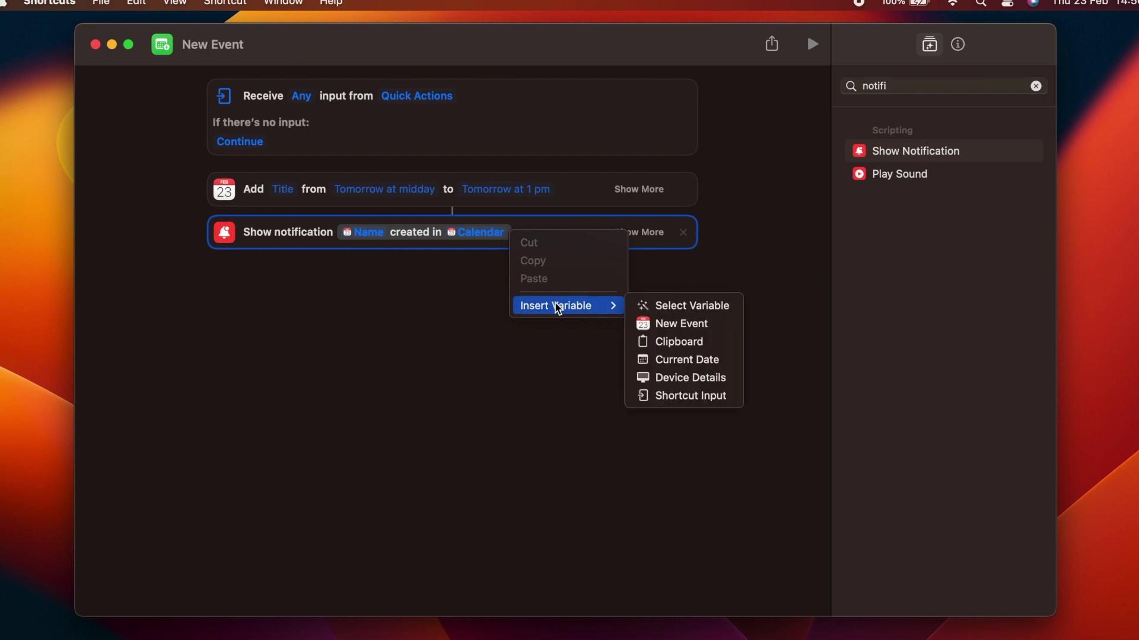
click(667, 324)
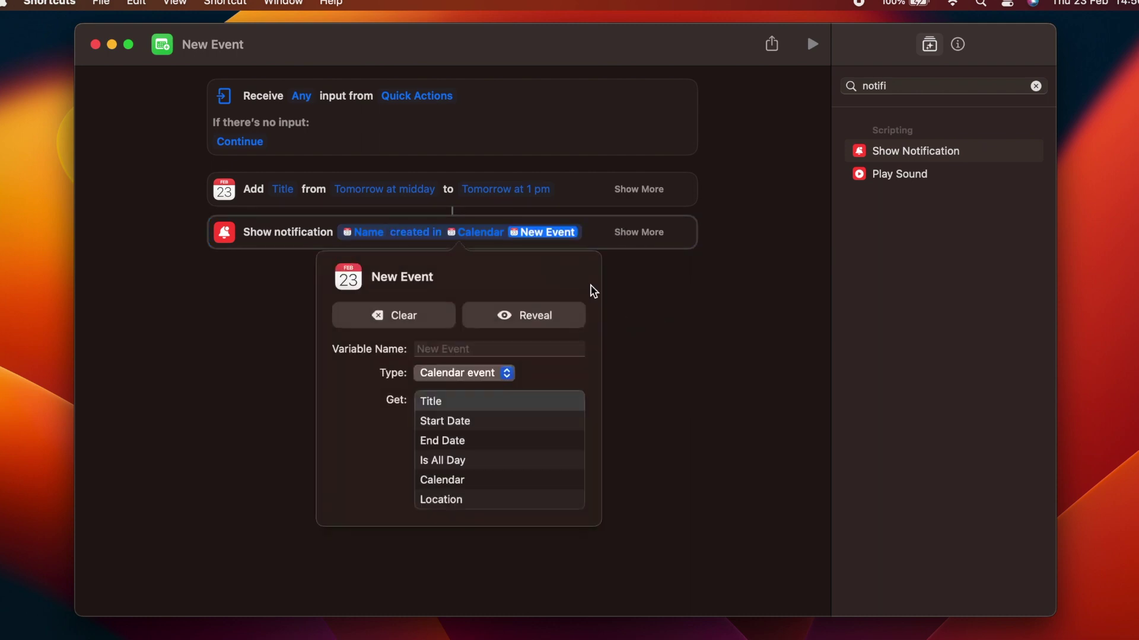
Set the last variable to Start Date formatted as How Long Ago/Until, then switch to Safari.
click(502, 426)
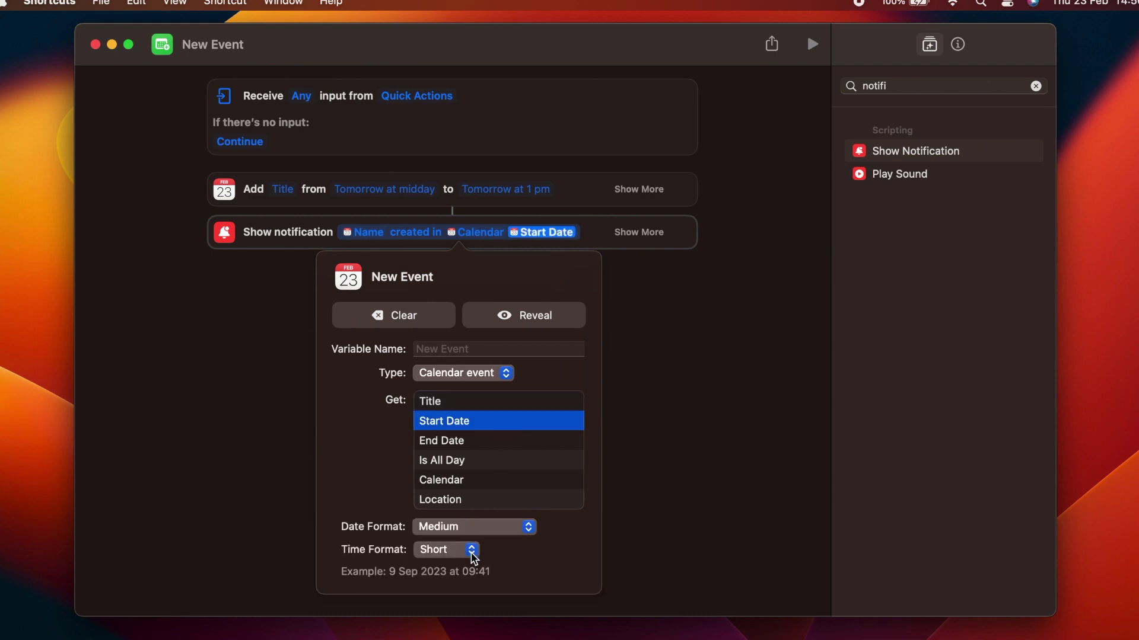
click(484, 536)
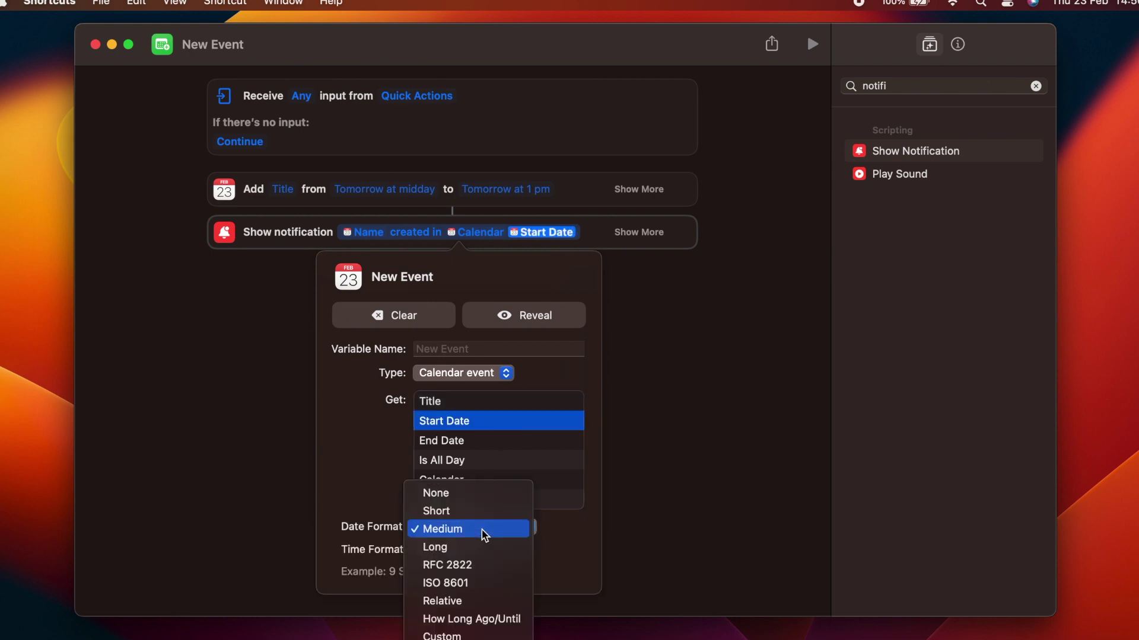
click(486, 619)
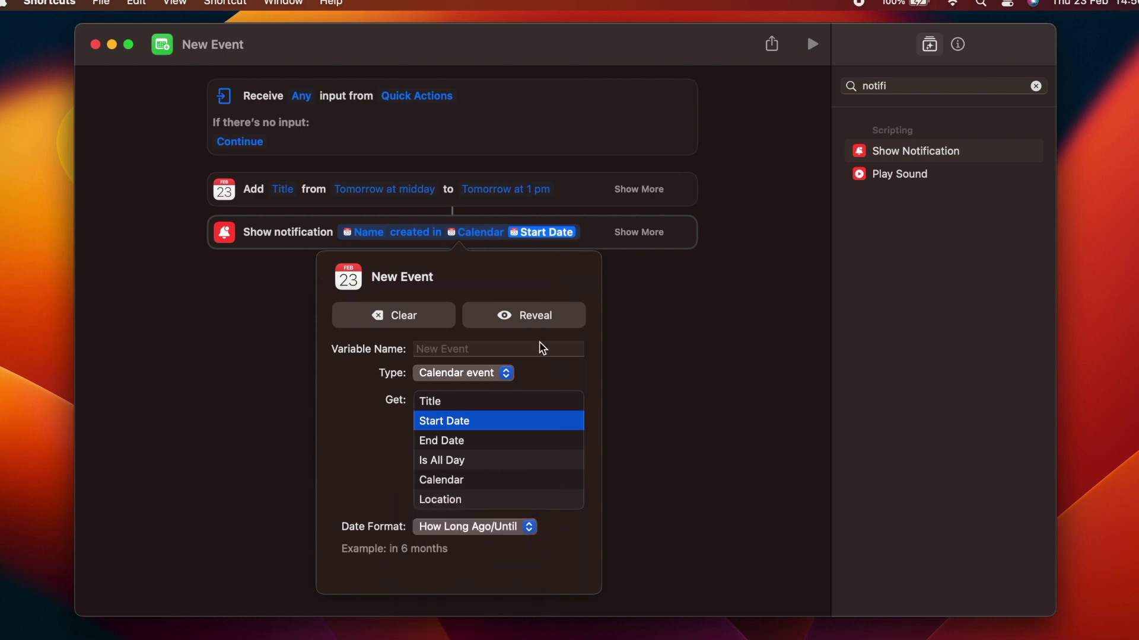
click(596, 232)
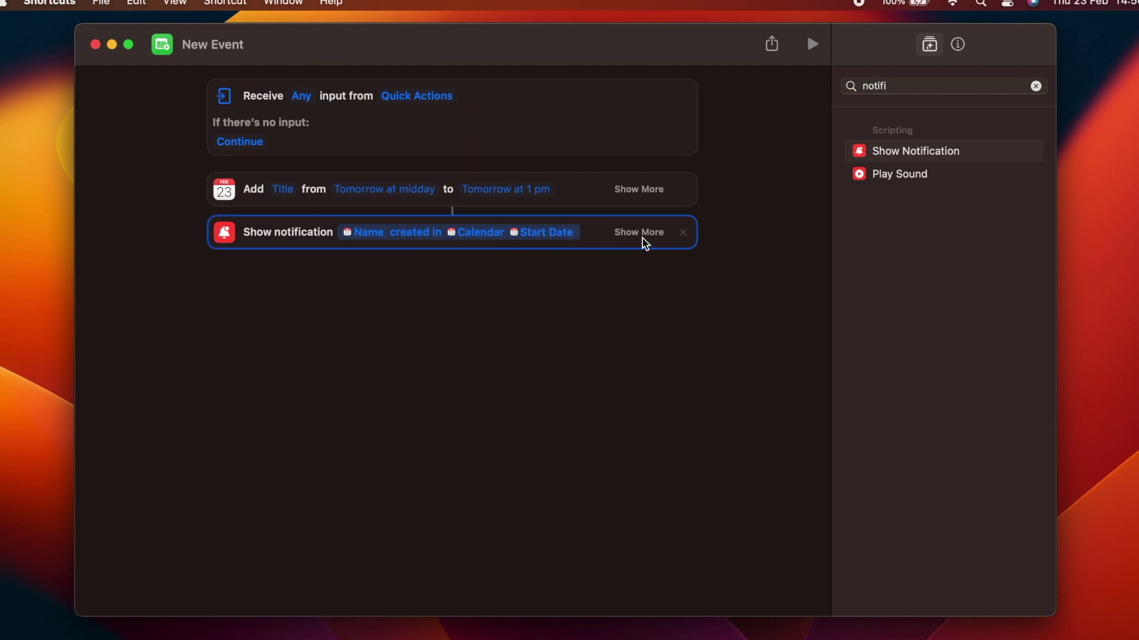
key(super+Tab)
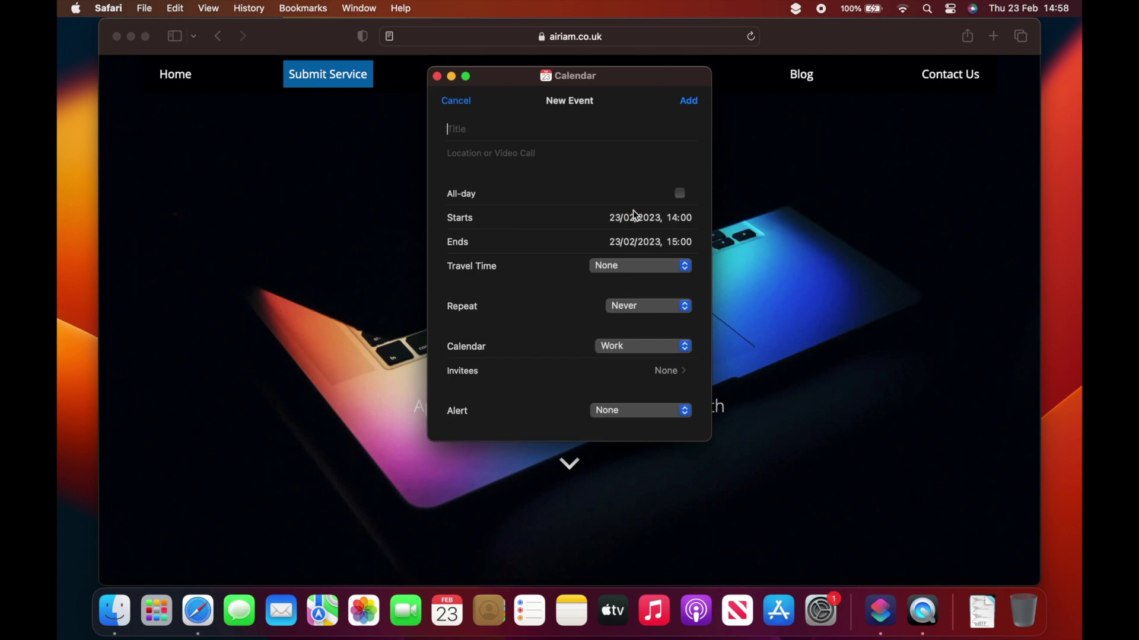
Add an all-day 'Fantastic Food Festival' event starting 24/02/2023.
text(Fantastic Food Festival)
click(680, 193)
click(667, 217)
click(701, 299)
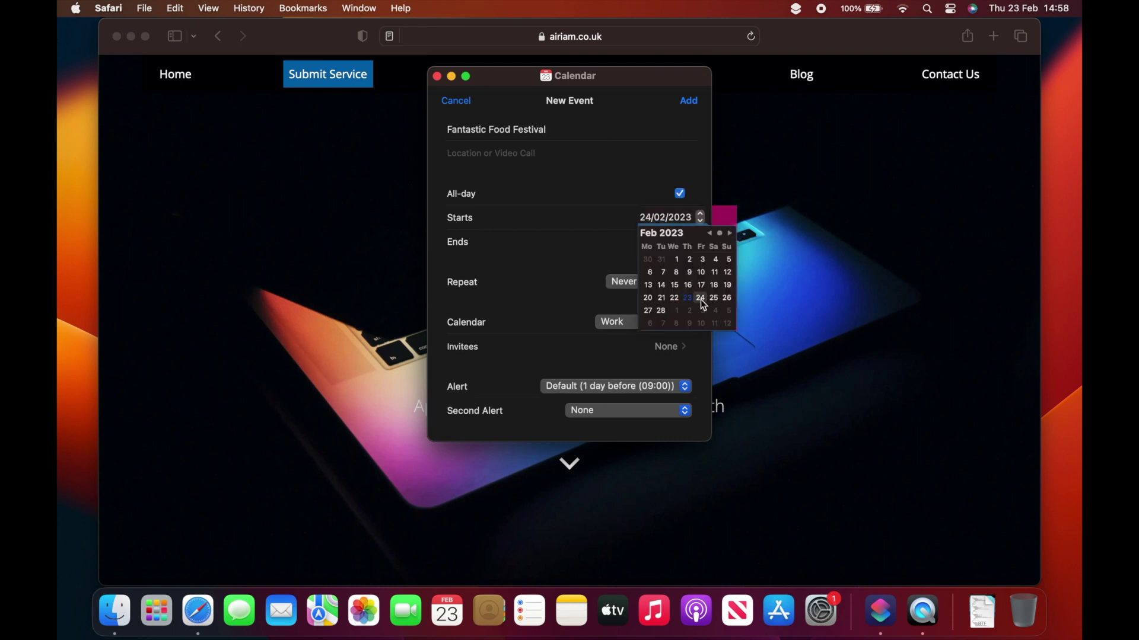
scroll(551, 375, down, 5)
scroll(551, 375, up, 5)
click(689, 101)
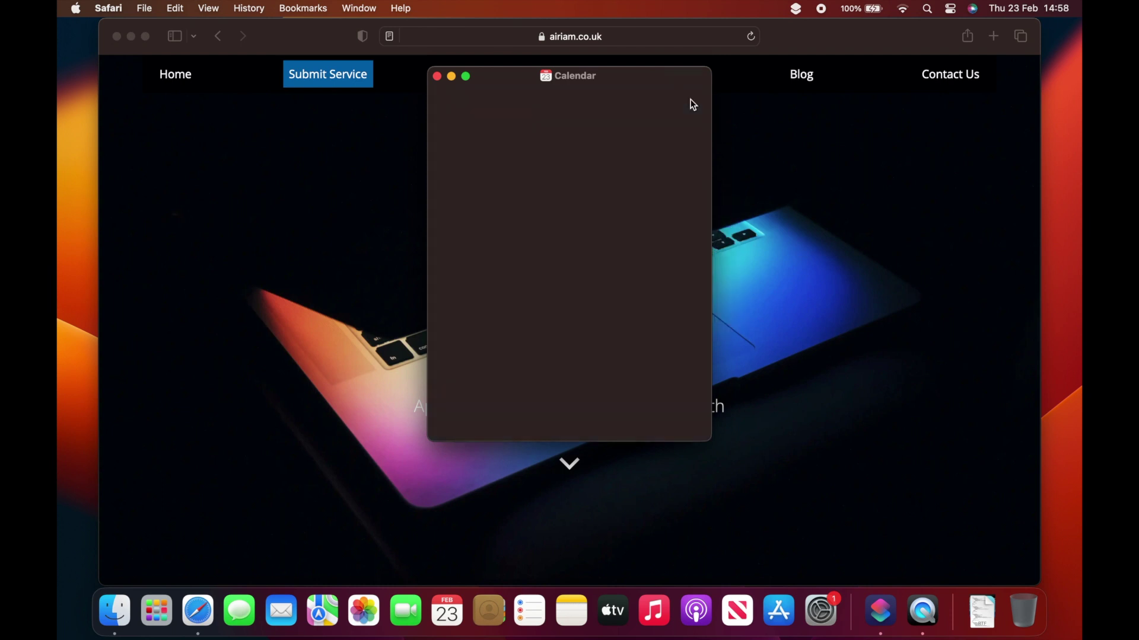